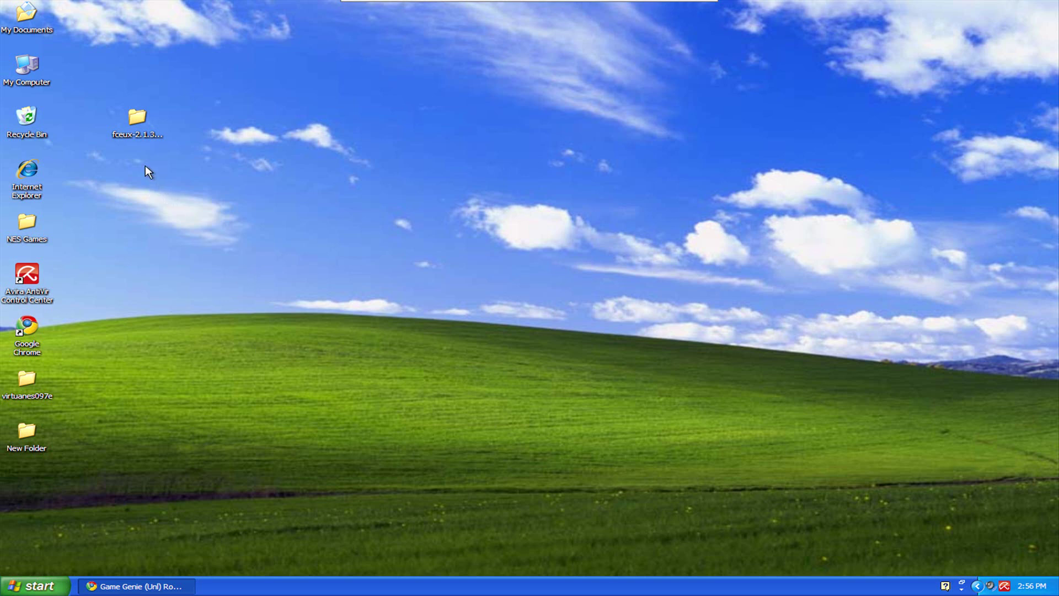
Open the fceux-2.1.3-win32 folder on the desktop and launch the fceux emulator from it.
double_click(133, 119)
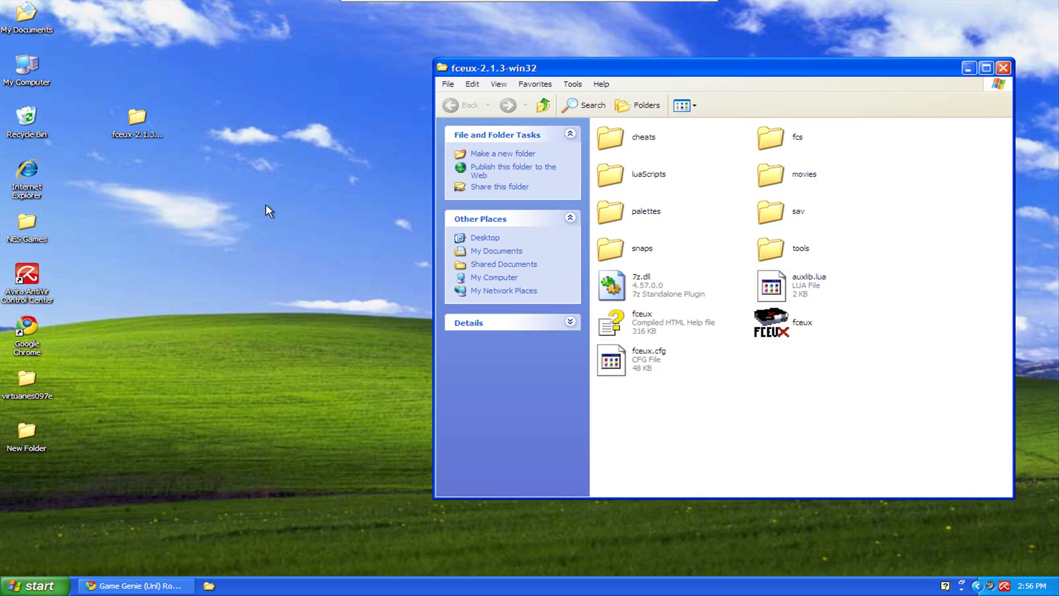
left_click_drag(674, 60, 630, 62)
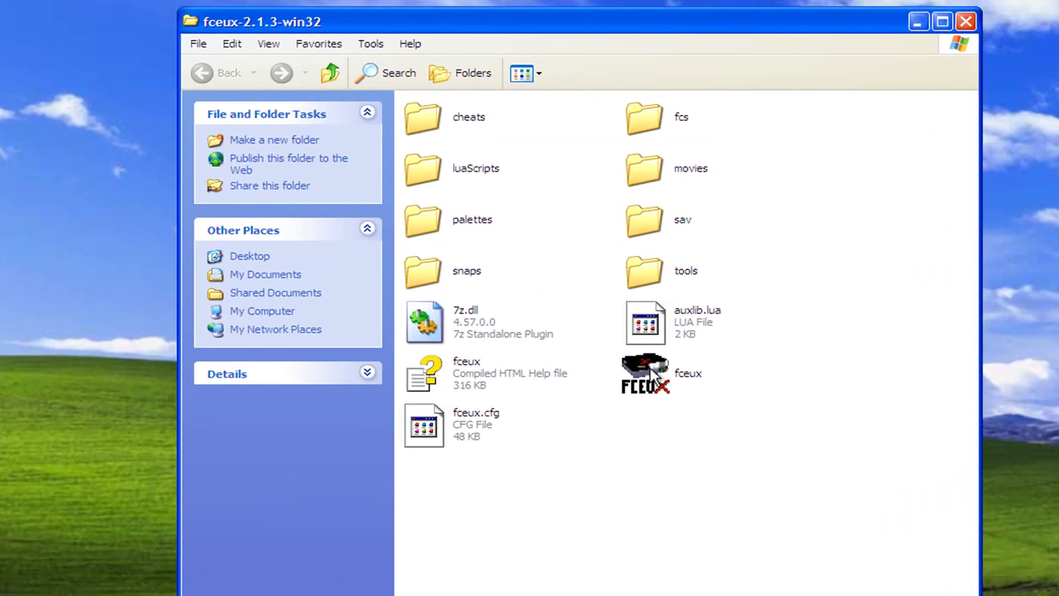
double_click(735, 323)
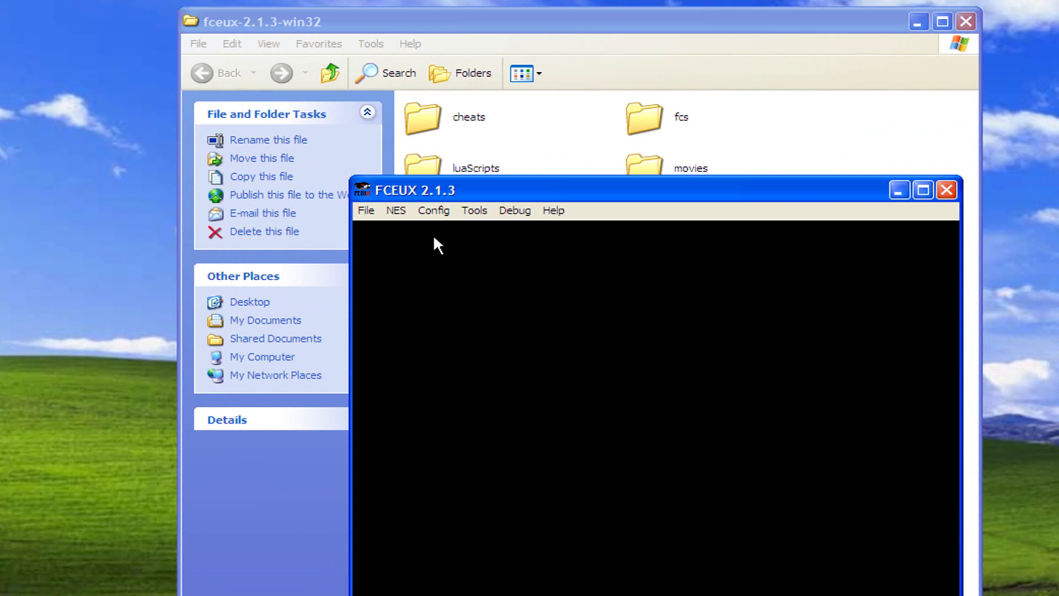
Enable the Game Genie option in the FCEUX configuration and check that it is ticked.
left_click(429, 212)
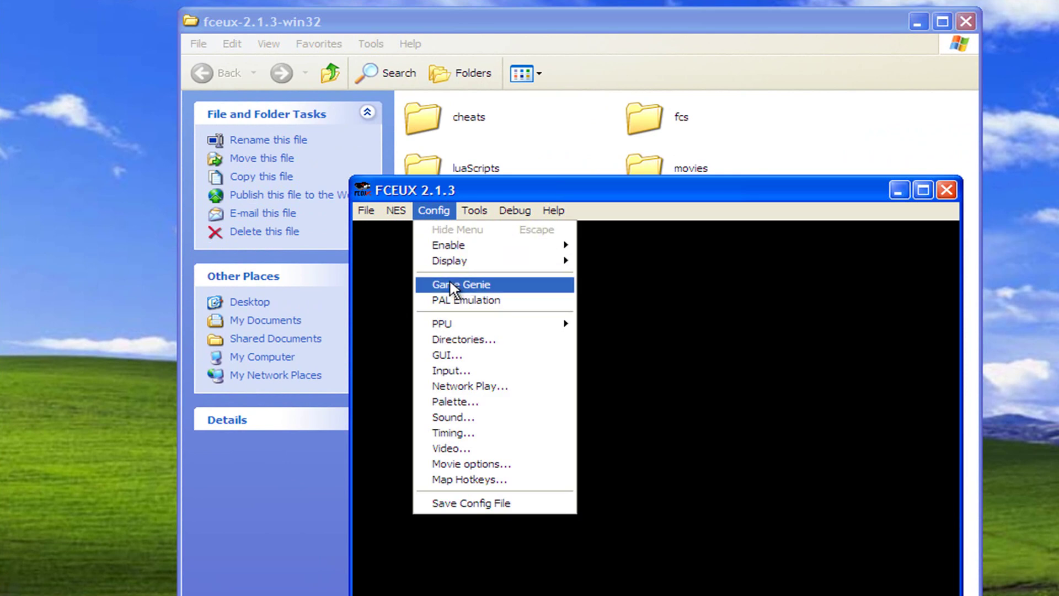
left_click(448, 279)
left_click(429, 213)
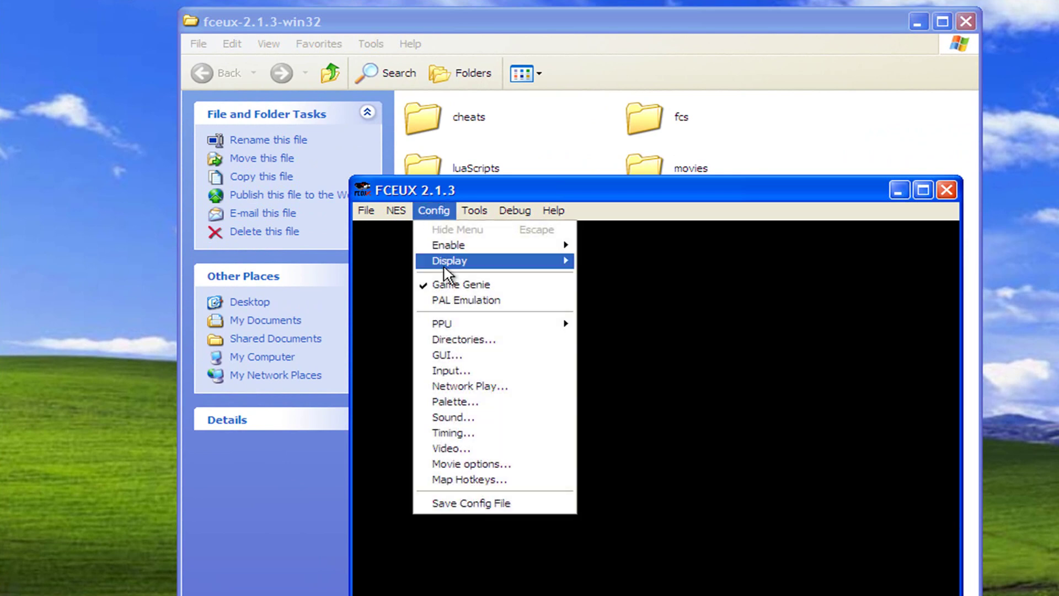
Try to load the ROM Guardian Legend, The (U) [!].nes with Game Genie enabled, dismissing any error.
left_click(364, 210)
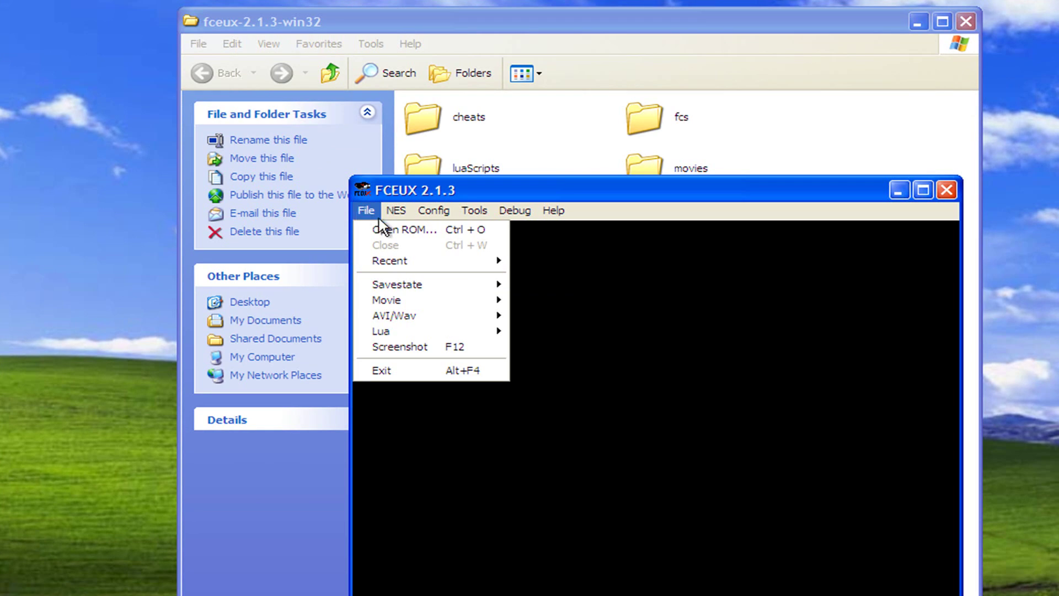
left_click(411, 232)
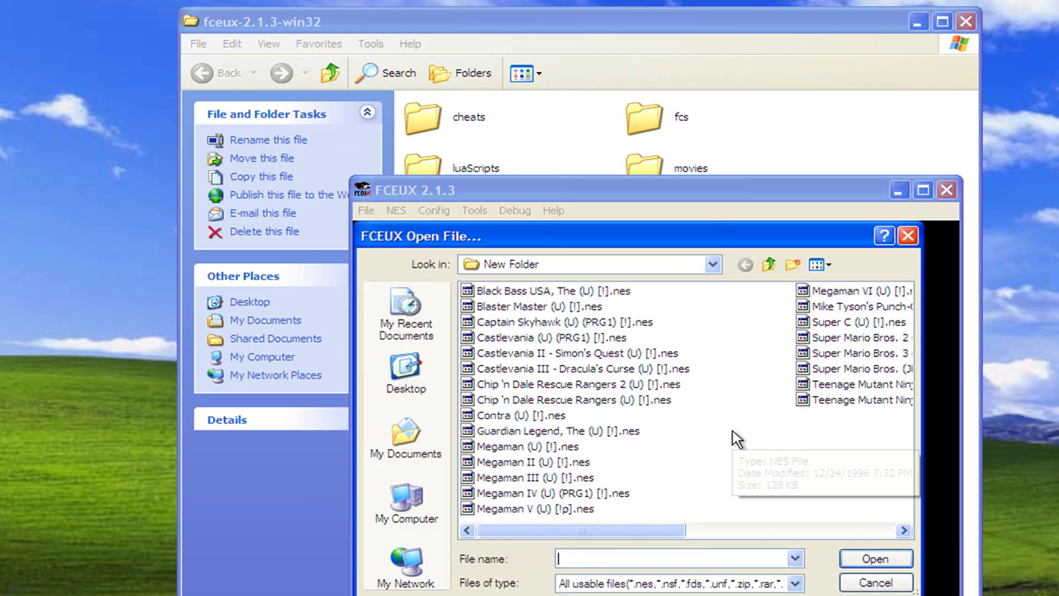
double_click(567, 433)
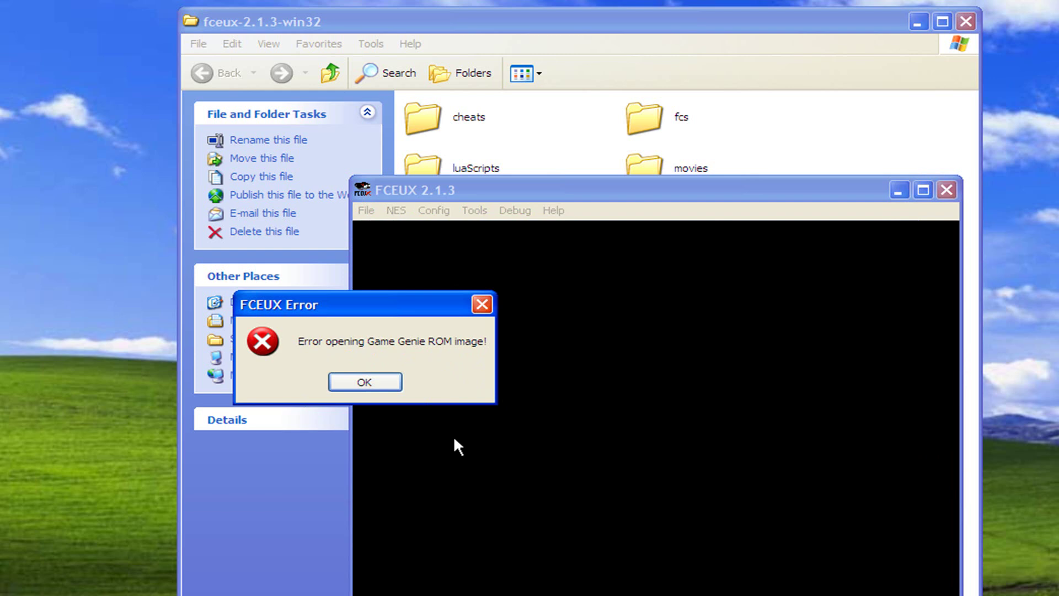
left_click(482, 304)
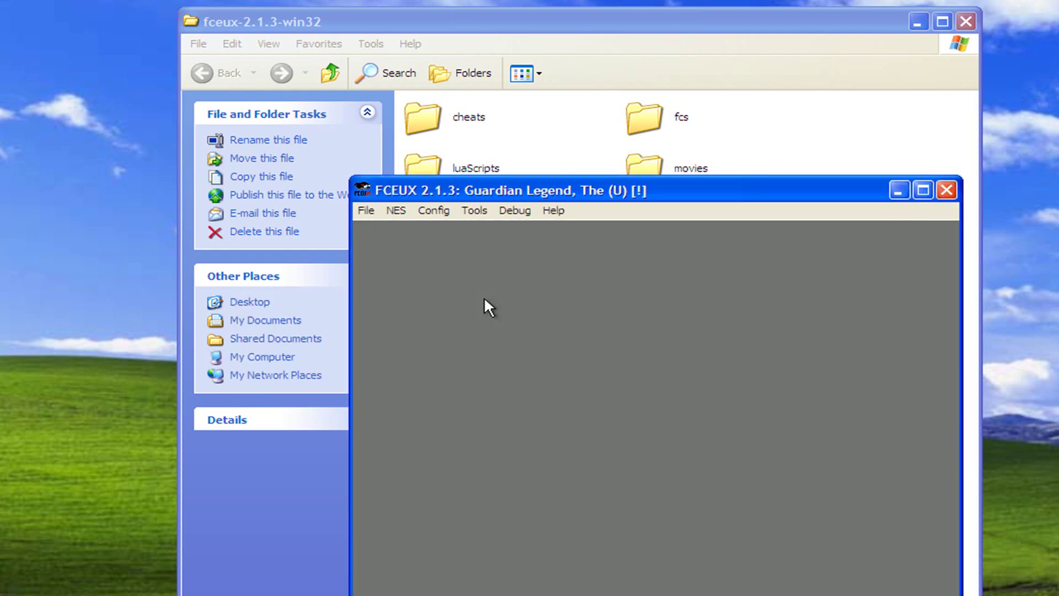
Close the FCEUX emulator and the fceux-2.1.3-win32 folder window.
left_click(369, 210)
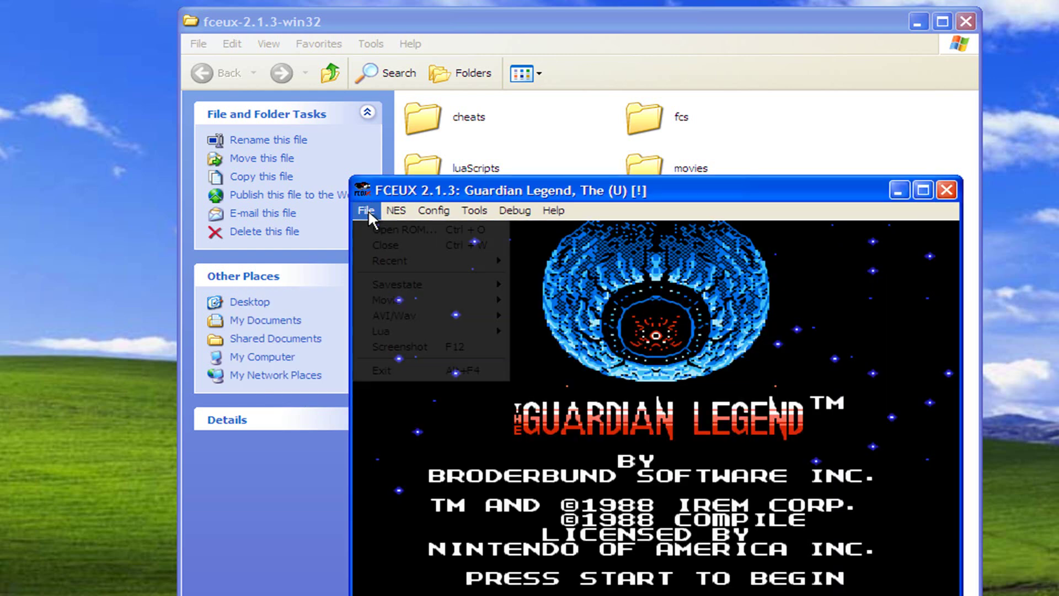
mouse_move(397, 210)
mouse_move(553, 210)
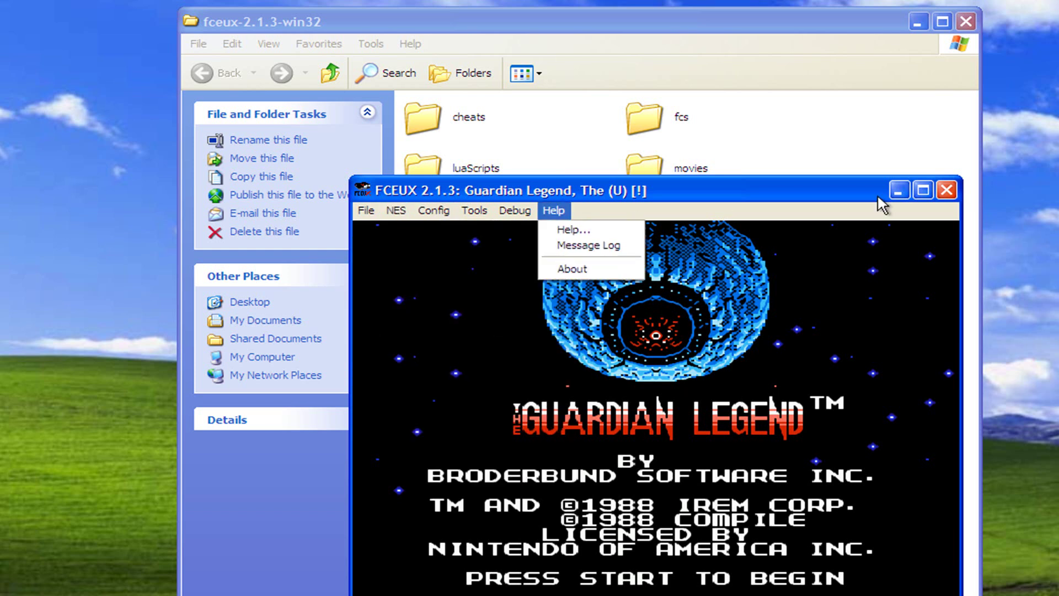
left_click(946, 191)
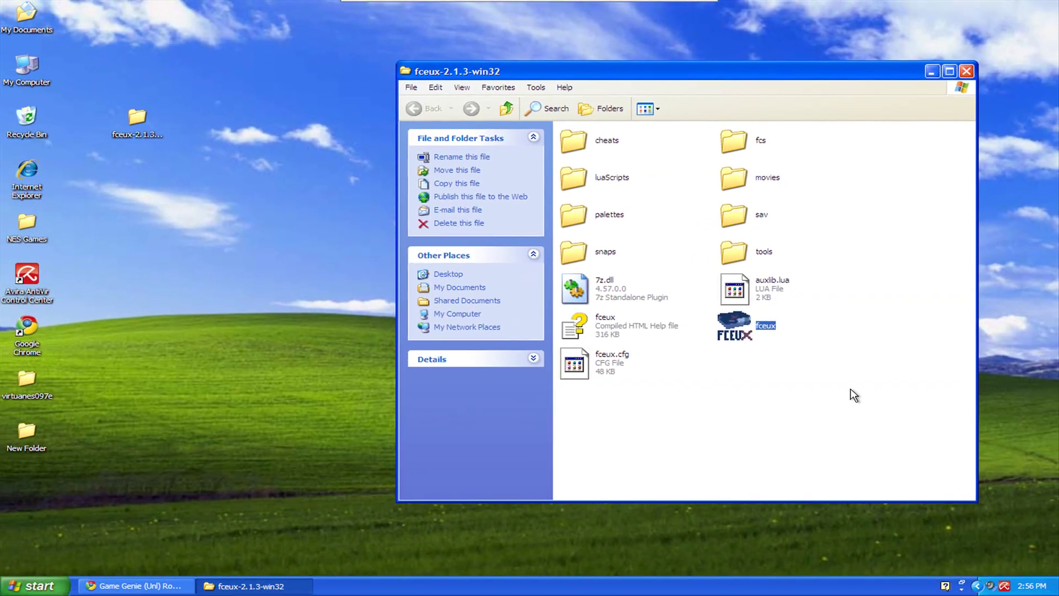
left_click(966, 72)
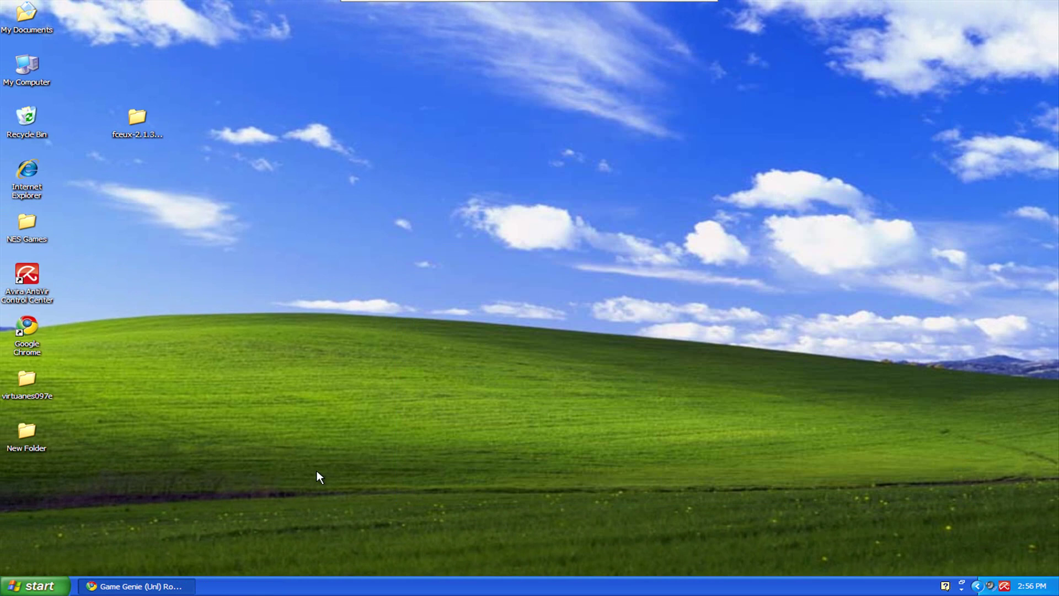
Switch to Chrome and download the Game Genie (Unl) ROM archive to the desktop, entering the image-check verification number.
left_click(135, 585)
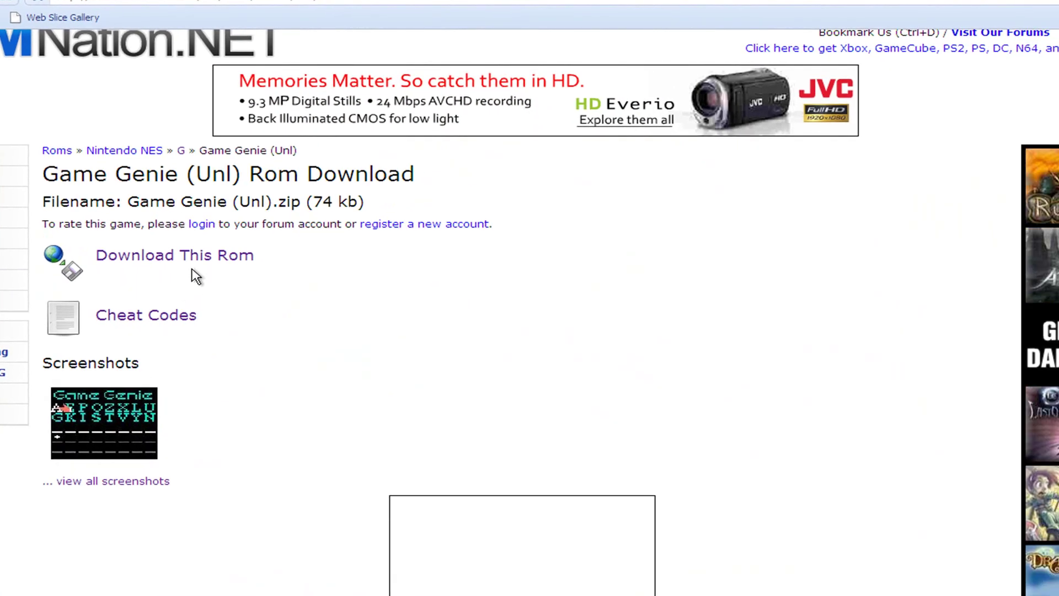
left_click(189, 276)
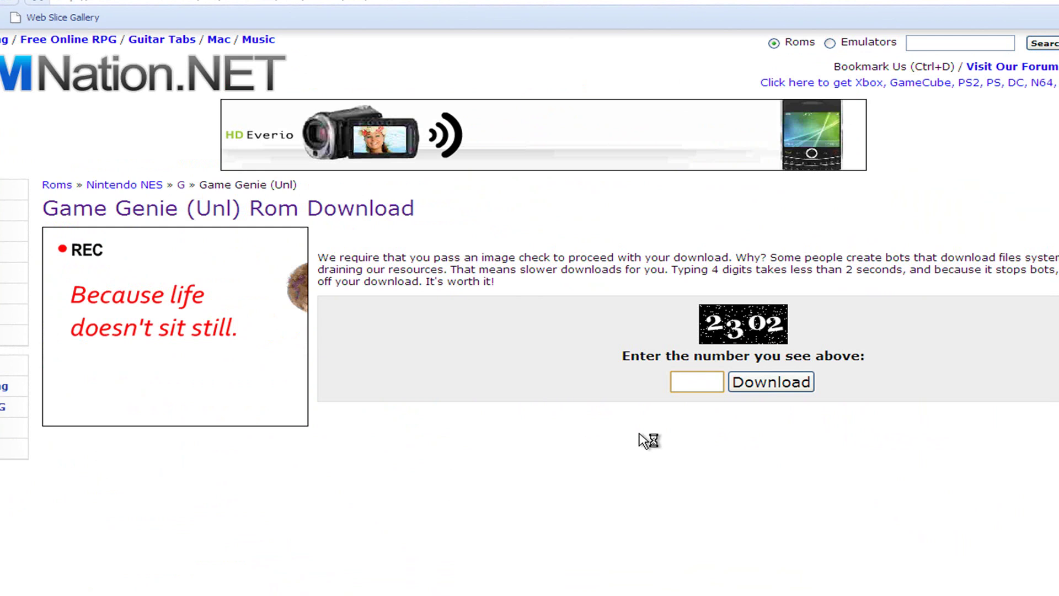
type("23")
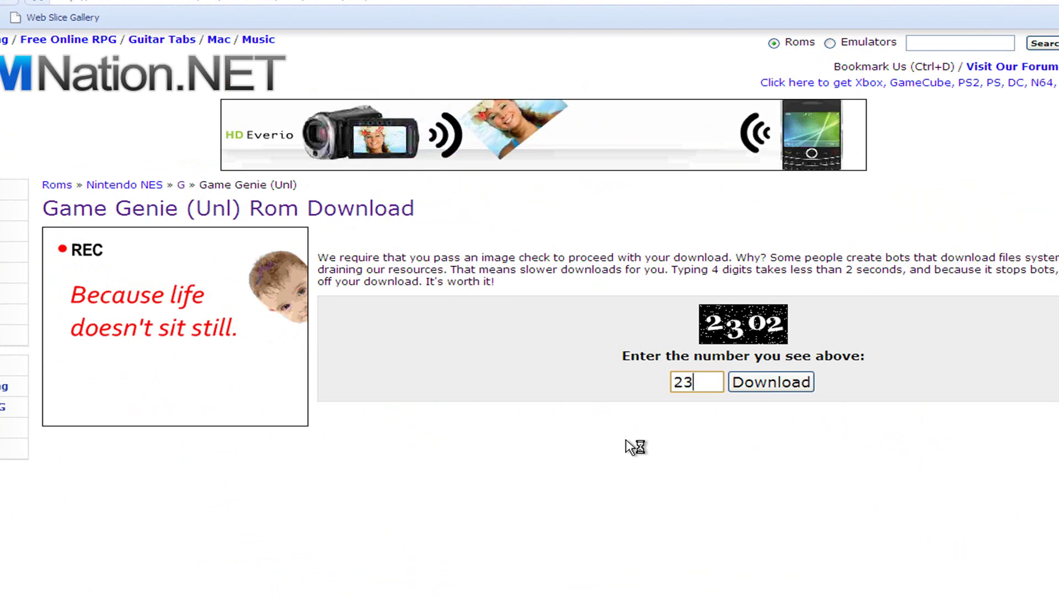
type("02")
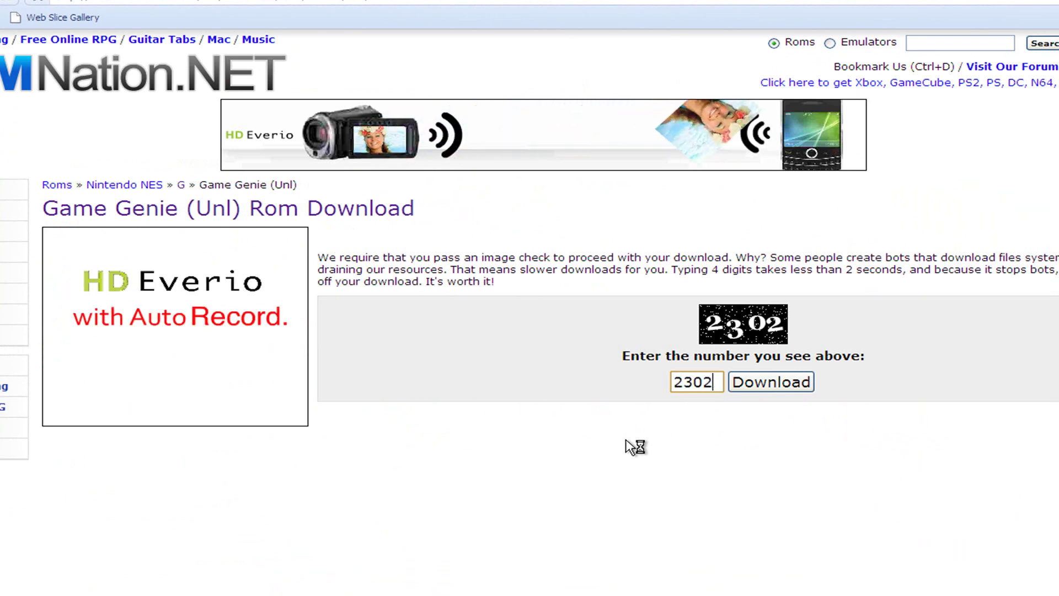
left_click(767, 384)
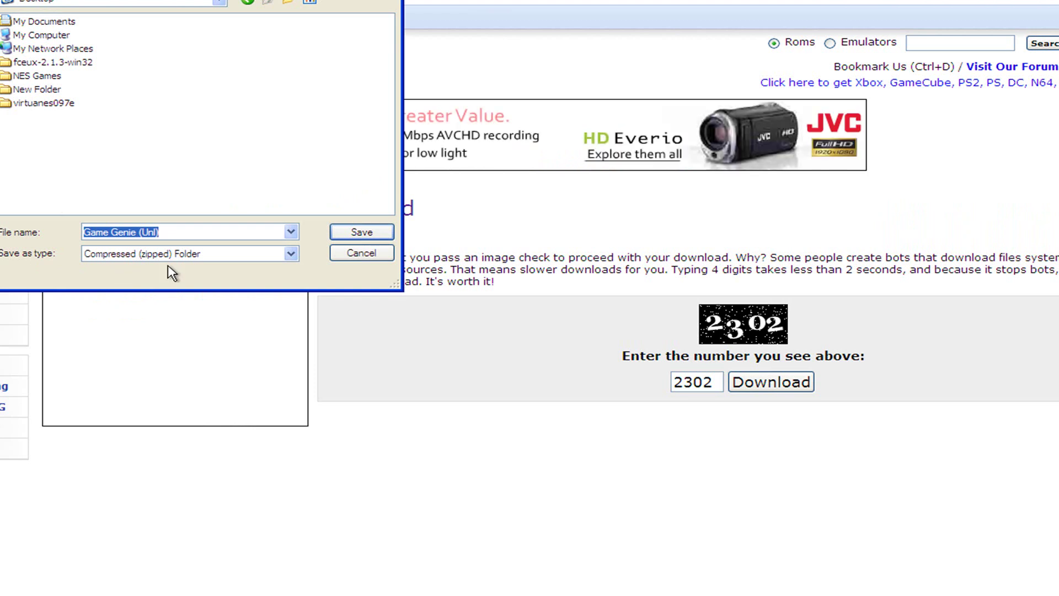
left_click(339, 231)
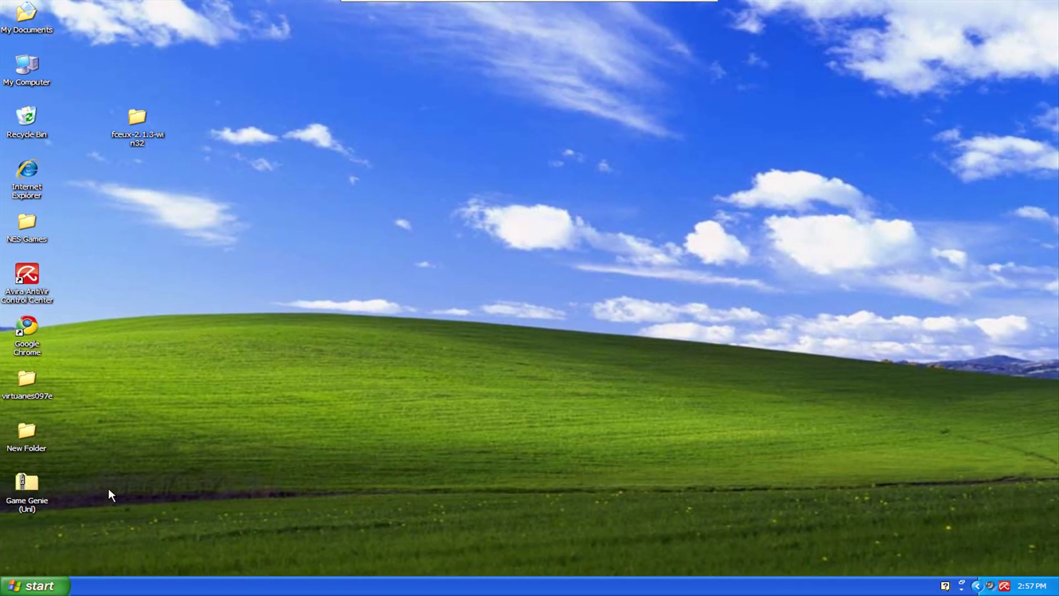
Extract the Game Genie (Unl) archive with 7-Zip into its own folder on the desktop.
right_click(18, 485)
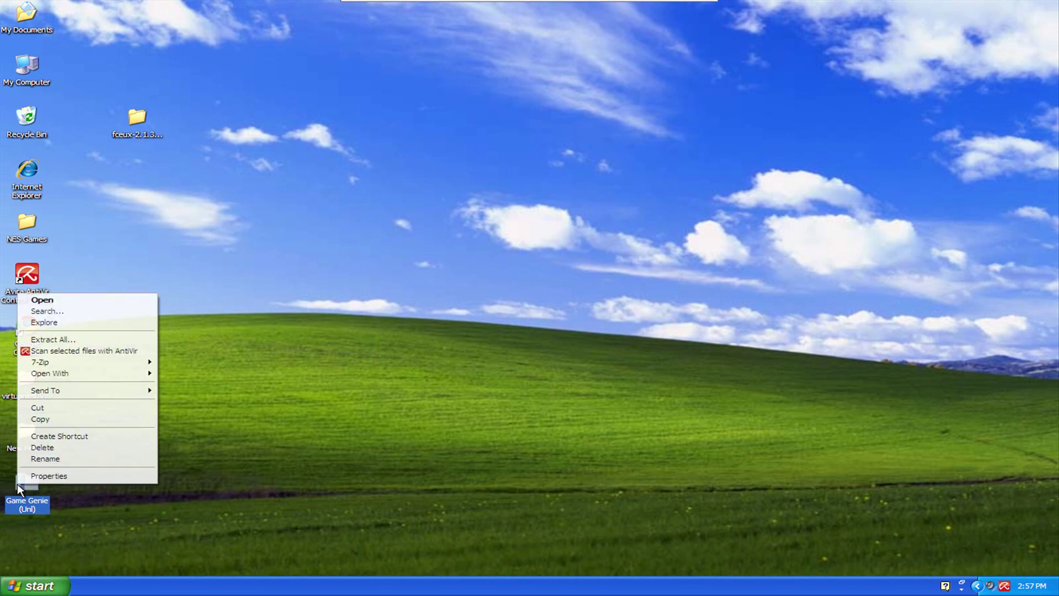
mouse_move(62, 367)
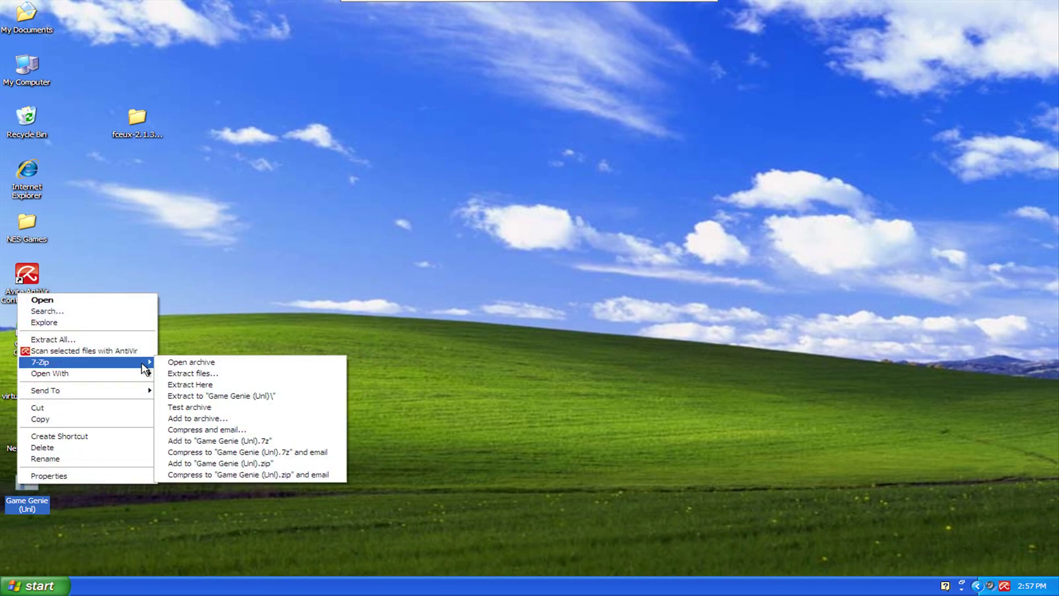
left_click(187, 372)
left_click(484, 398)
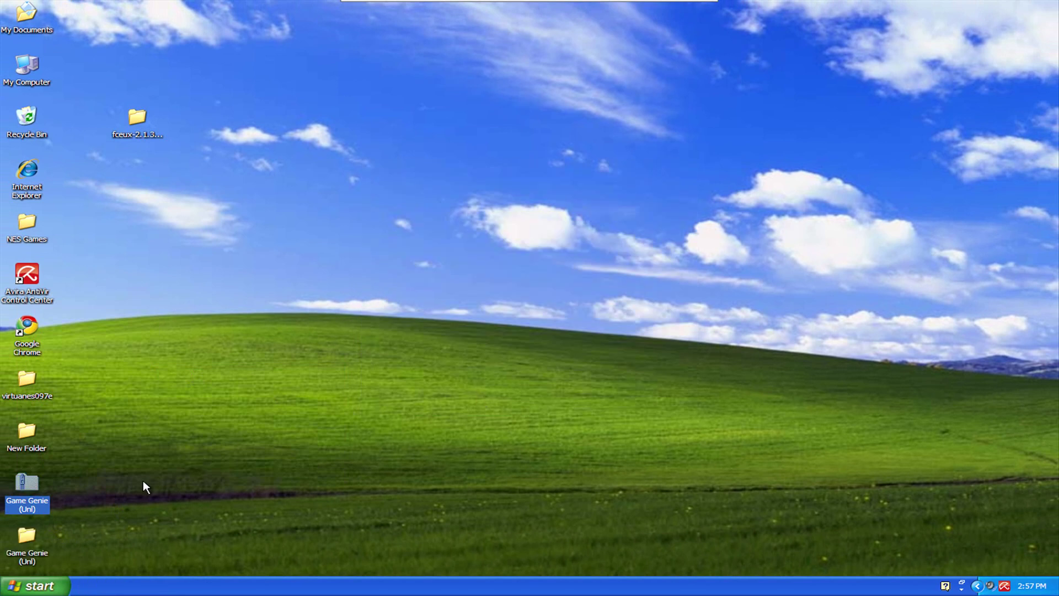
Delete the zipped Game Genie (Unl) archive from the desktop.
right_click(28, 485)
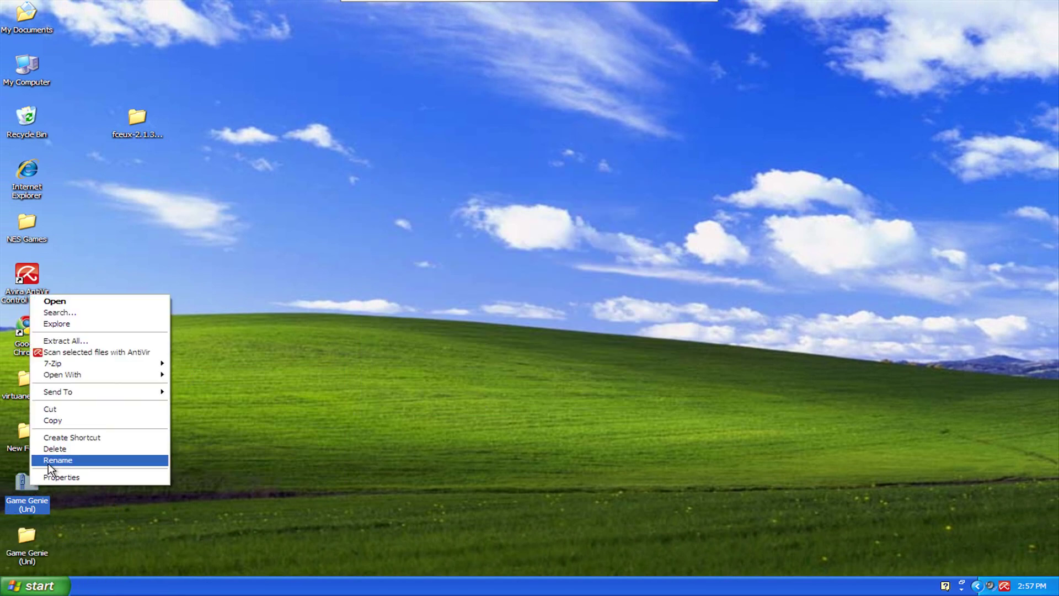
left_click(55, 447)
left_click(566, 308)
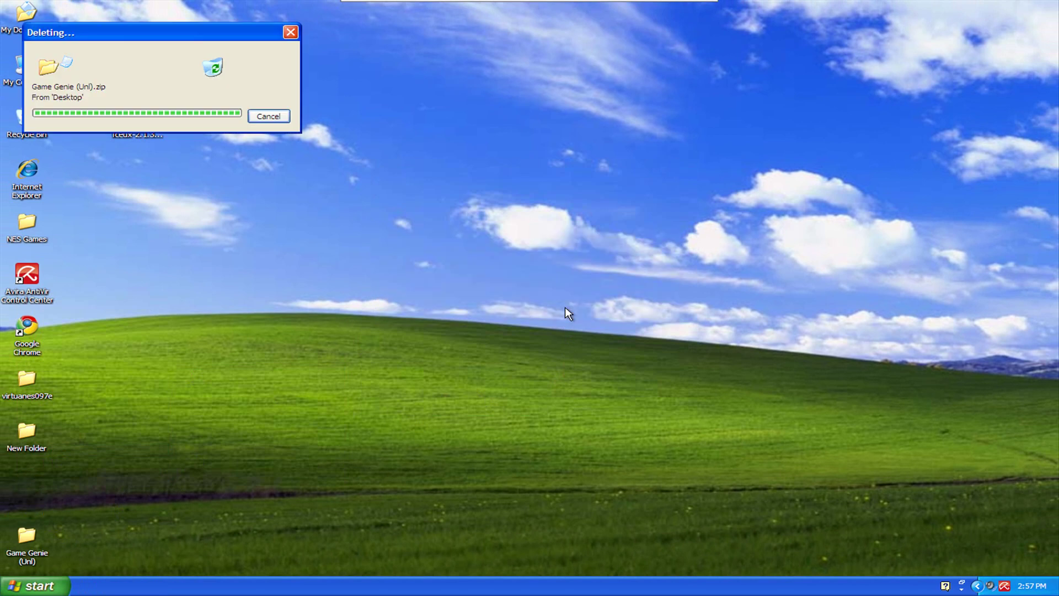
Move Game Genie (Unl).nes from the extracted folder into the fceux-2.1.3-win32 folder and close the extracted folder's window.
left_click_drag(27, 537, 125, 478)
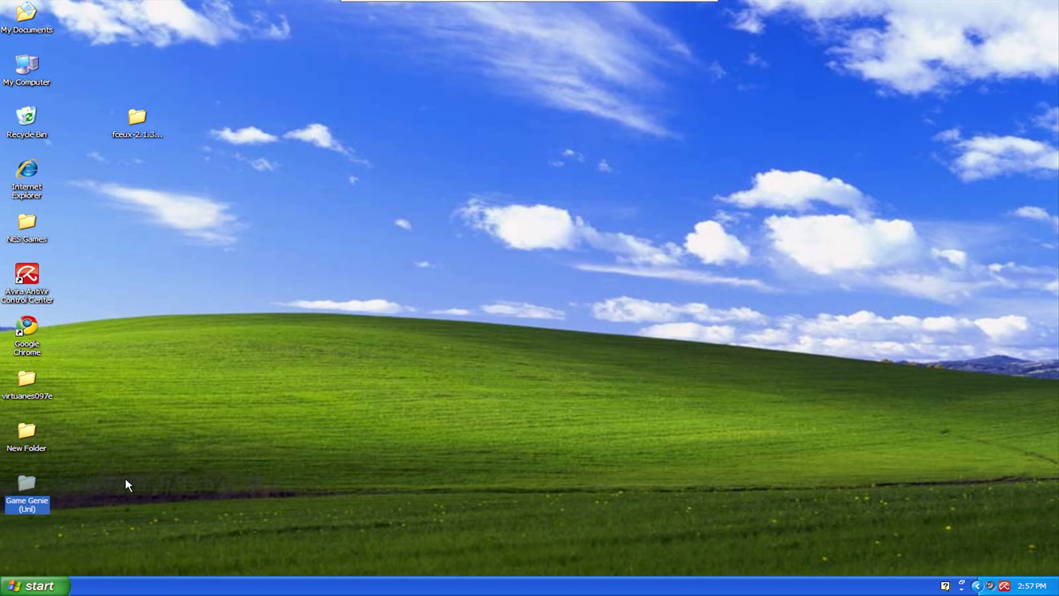
double_click(30, 484)
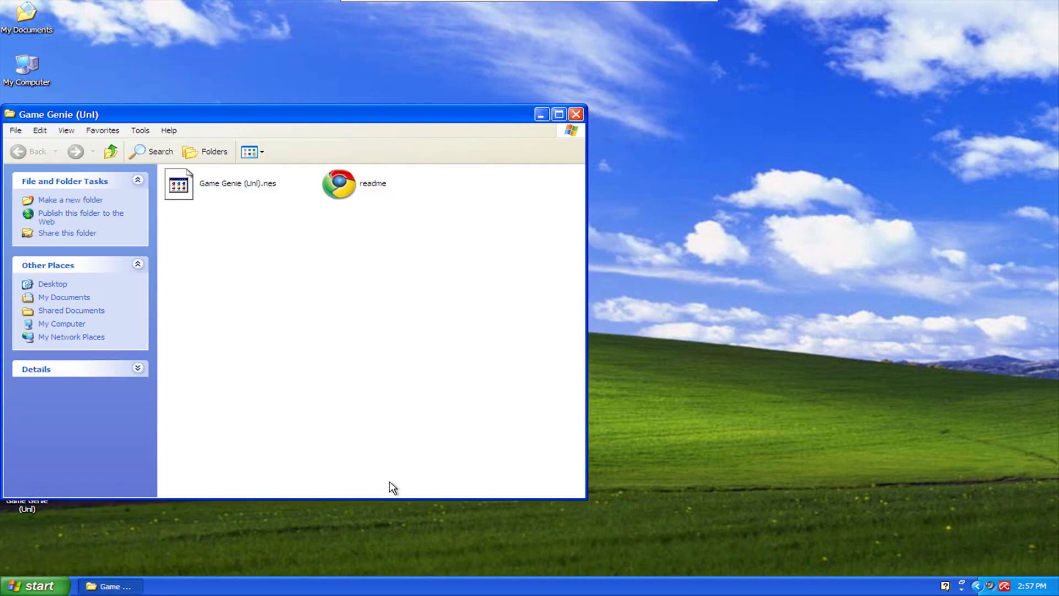
left_click_drag(334, 114, 521, 111)
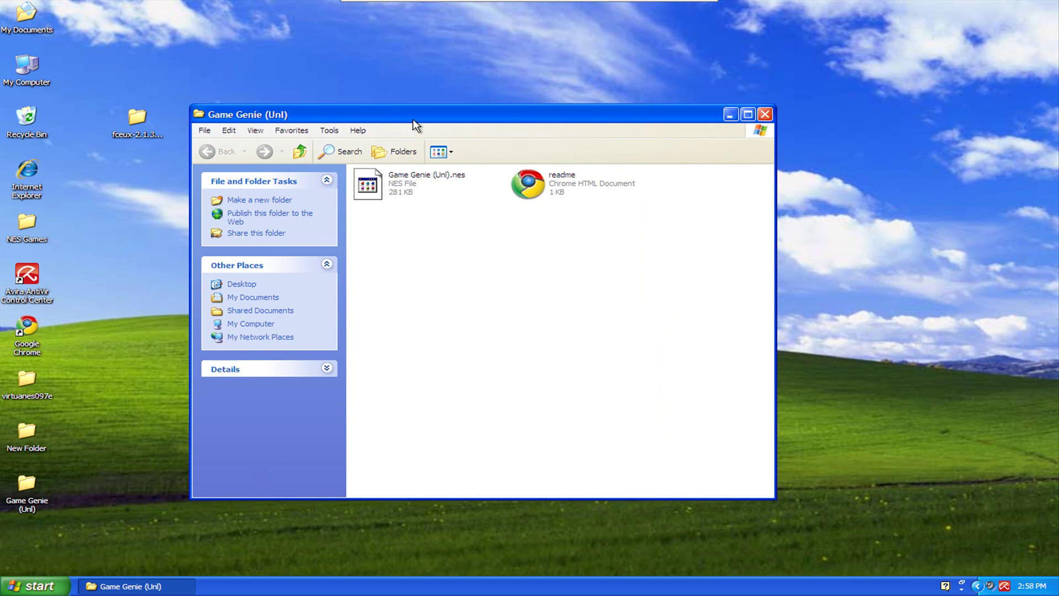
left_click_drag(413, 119, 675, 122)
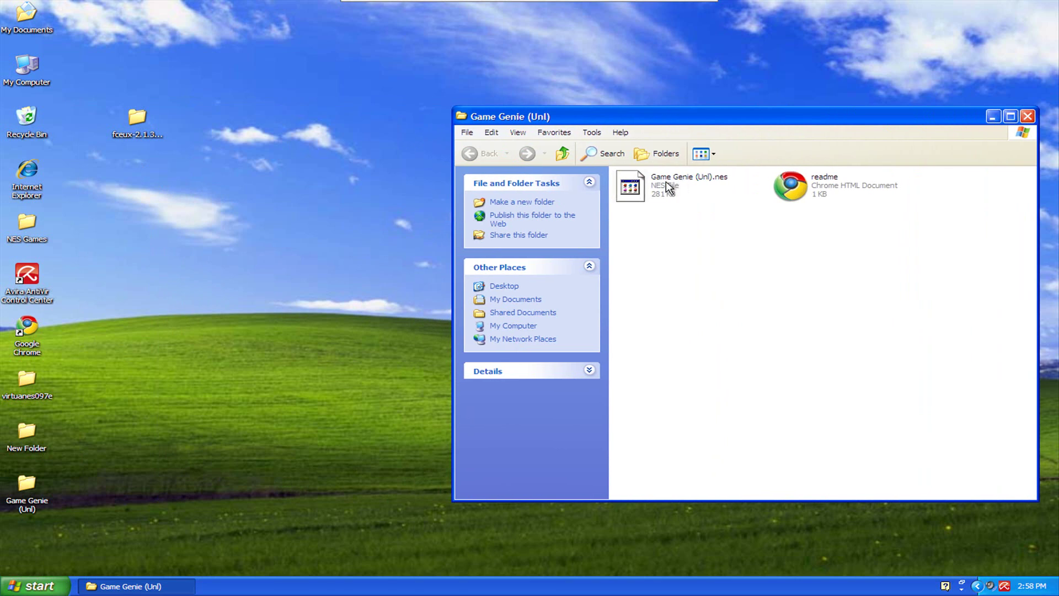
left_click_drag(669, 186, 135, 118)
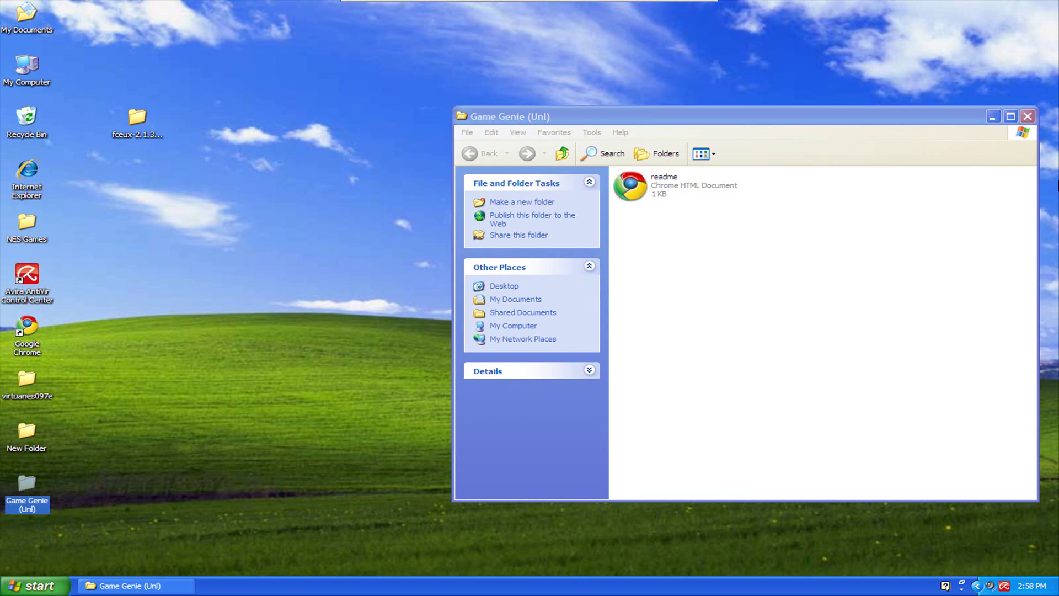
left_click(1027, 116)
Delete the leftover Game Genie (Unl) folder from the desktop.
left_click(155, 497)
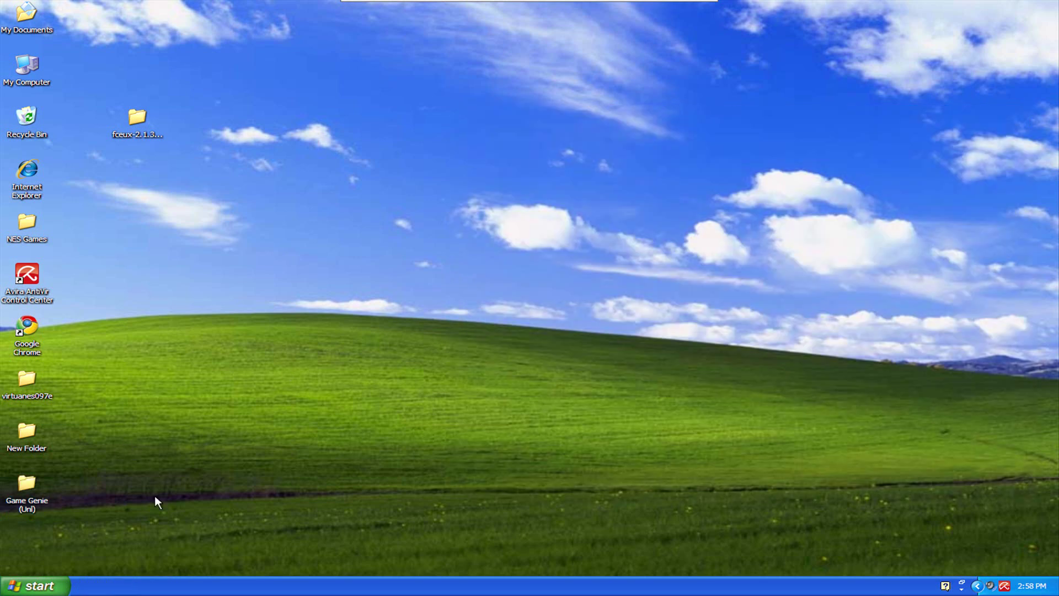
right_click(27, 484)
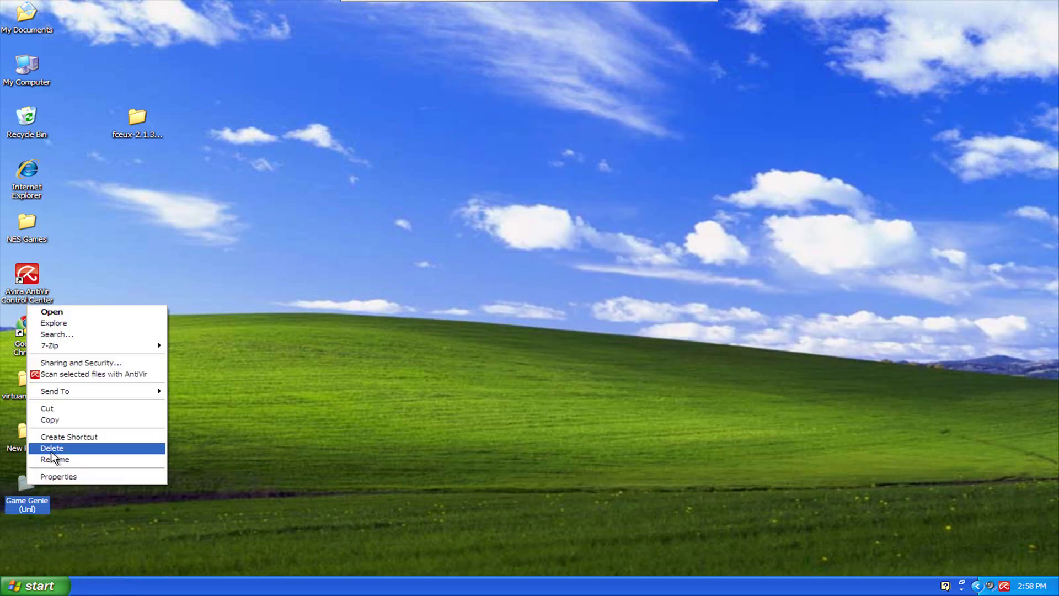
left_click(99, 446)
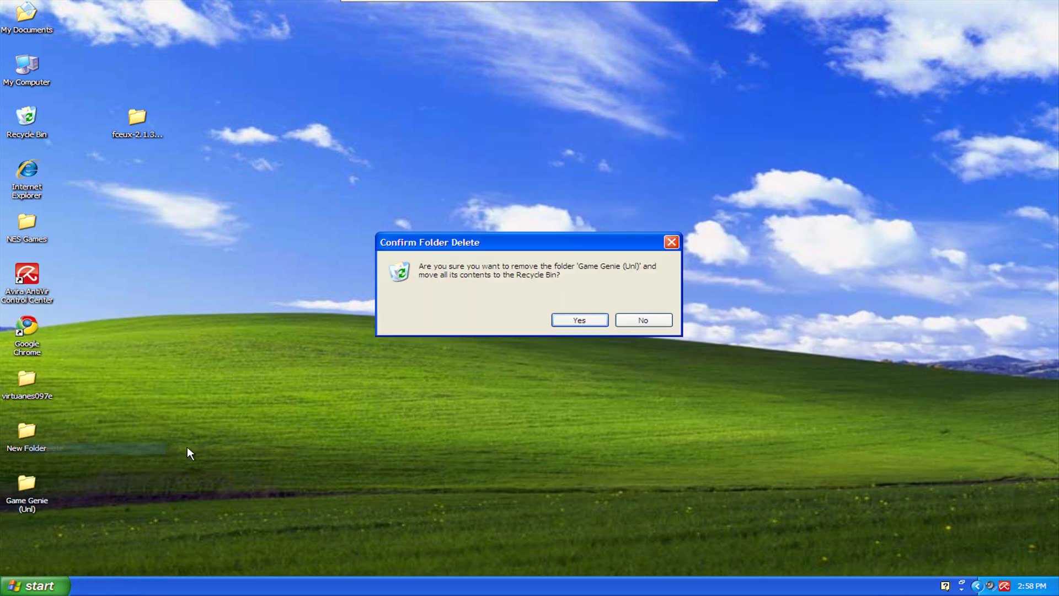
left_click(561, 321)
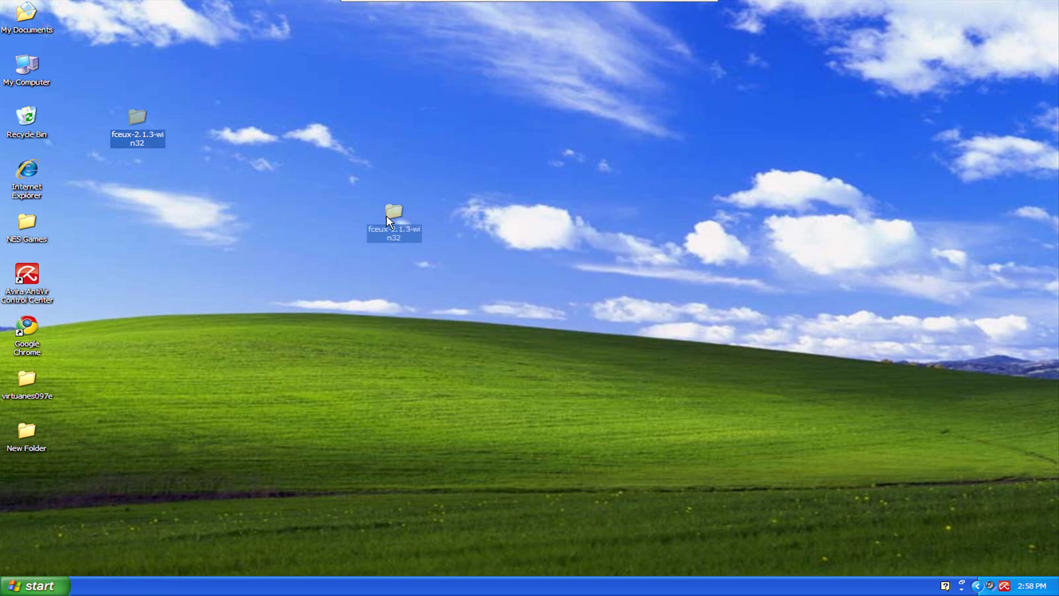
Reopen the fceux-2.1.3-win32 folder that holds the moved Game Genie ROM.
left_click(243, 142)
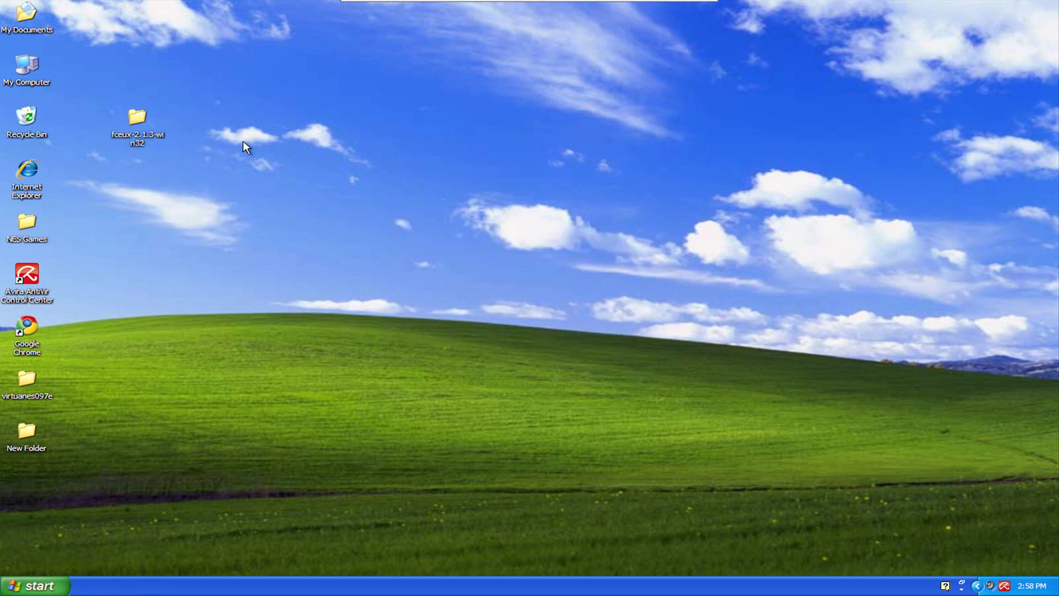
double_click(138, 119)
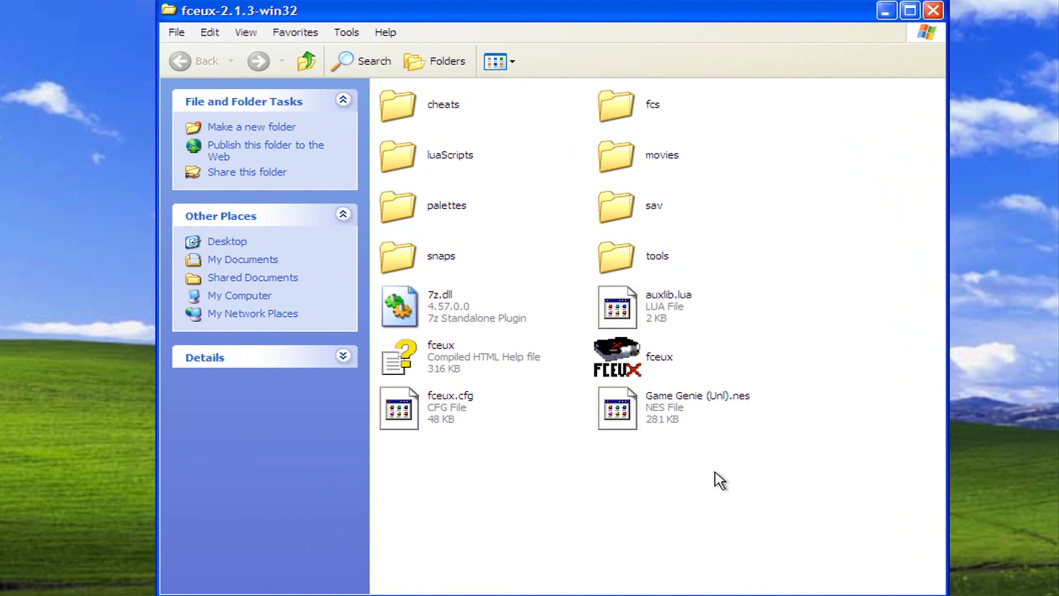
Rename the Game Genie (Unl).nes file in the fceux-2.1.3-win32 folder to gg.rom.
right_click(652, 408)
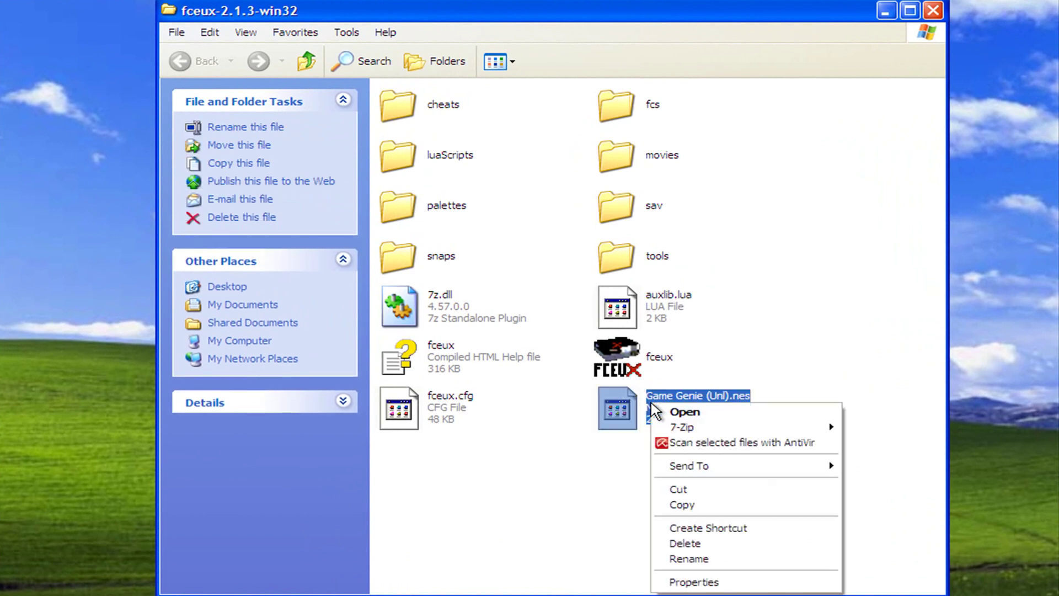
left_click(710, 560)
key("BackSpace")
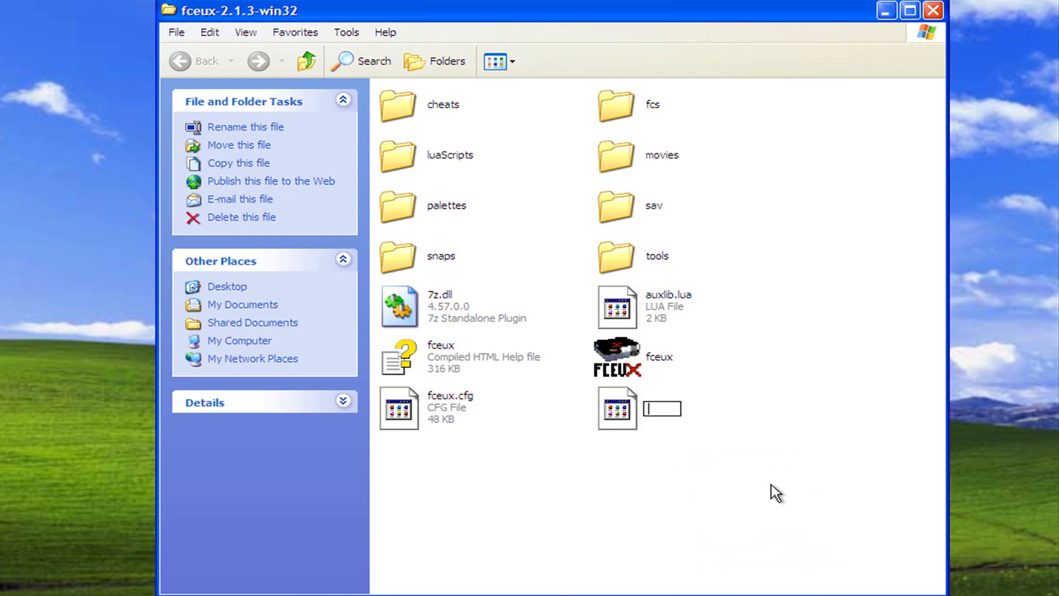
type("gg.rom")
left_click(746, 502)
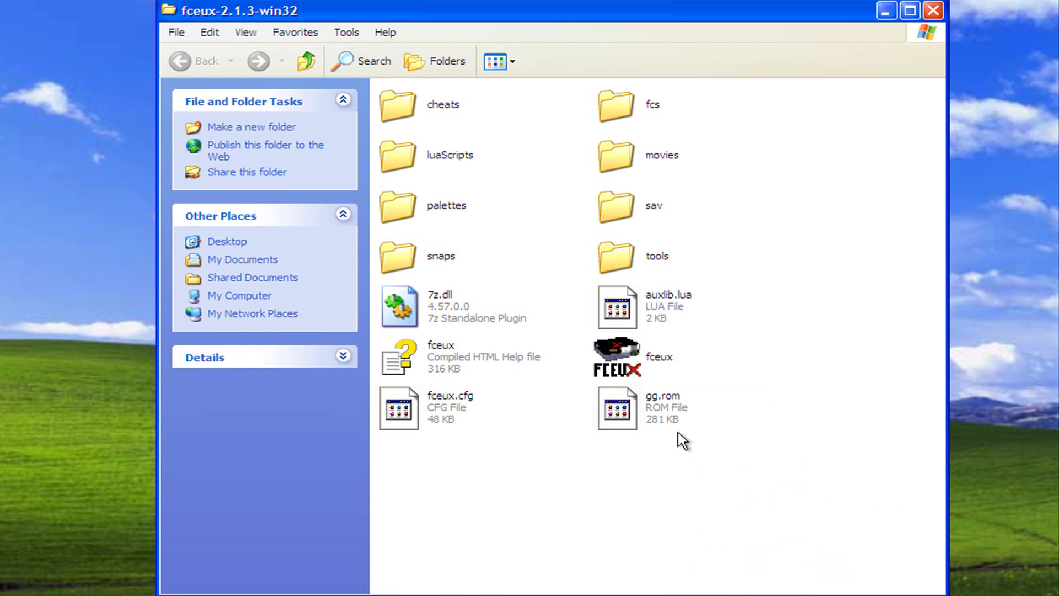
Launch the fceux emulator from its folder and check that the Game Genie option is enabled.
left_click(622, 354)
double_click(623, 354)
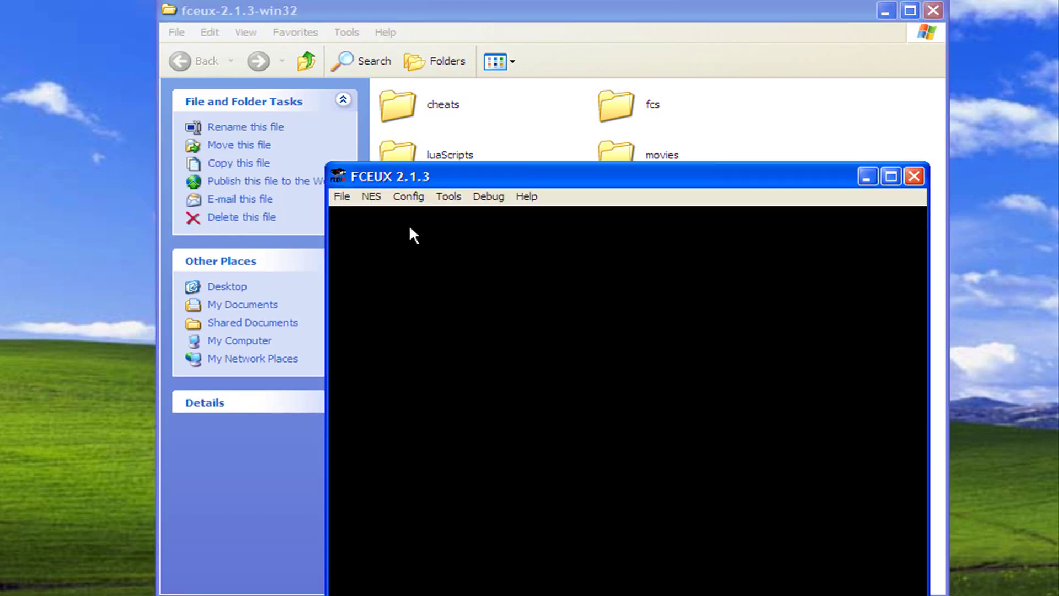
left_click(408, 208)
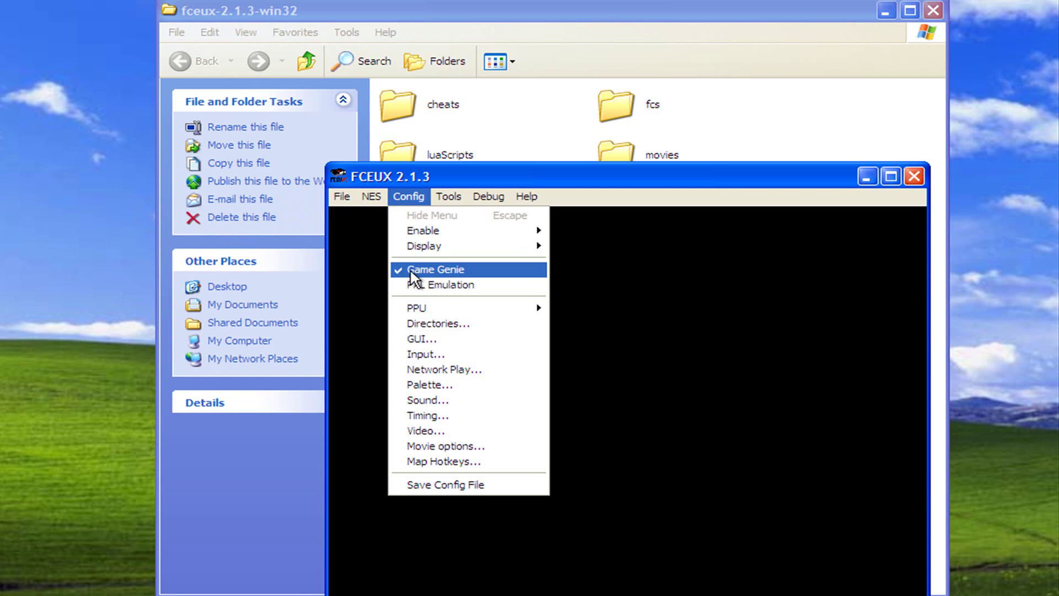
left_click(545, 266)
Load the Guardian Legend, The (U) [!].nes ROM and move the emulator window clear of the gg.rom file.
left_click(342, 197)
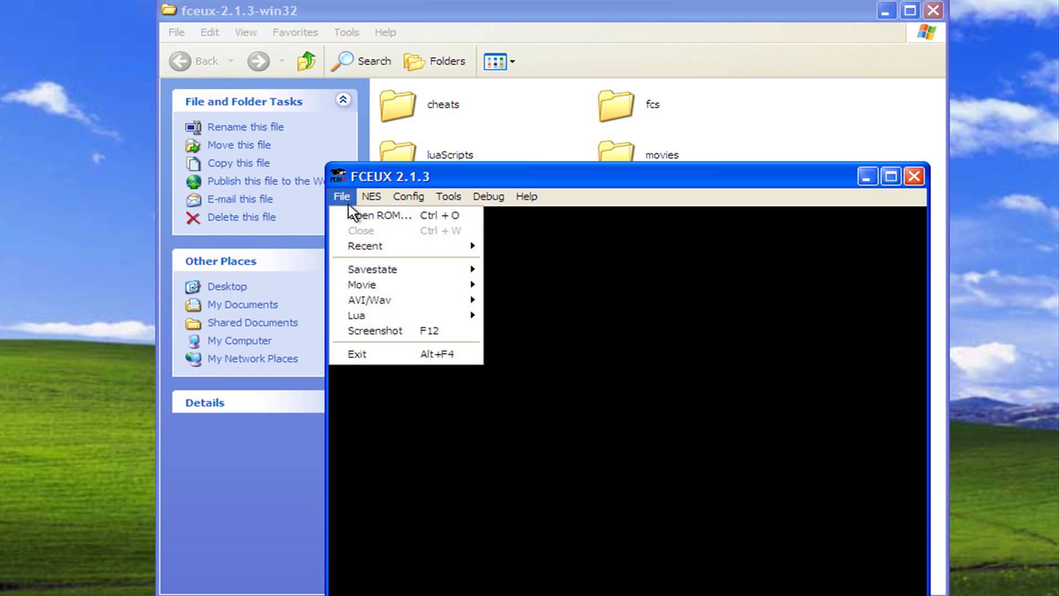
left_click(361, 215)
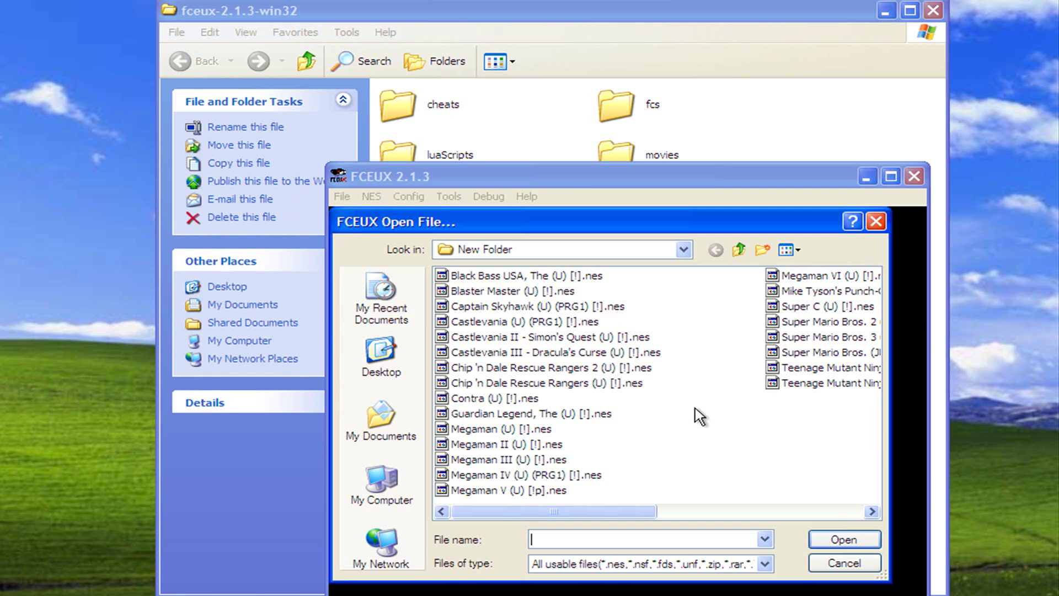
double_click(531, 413)
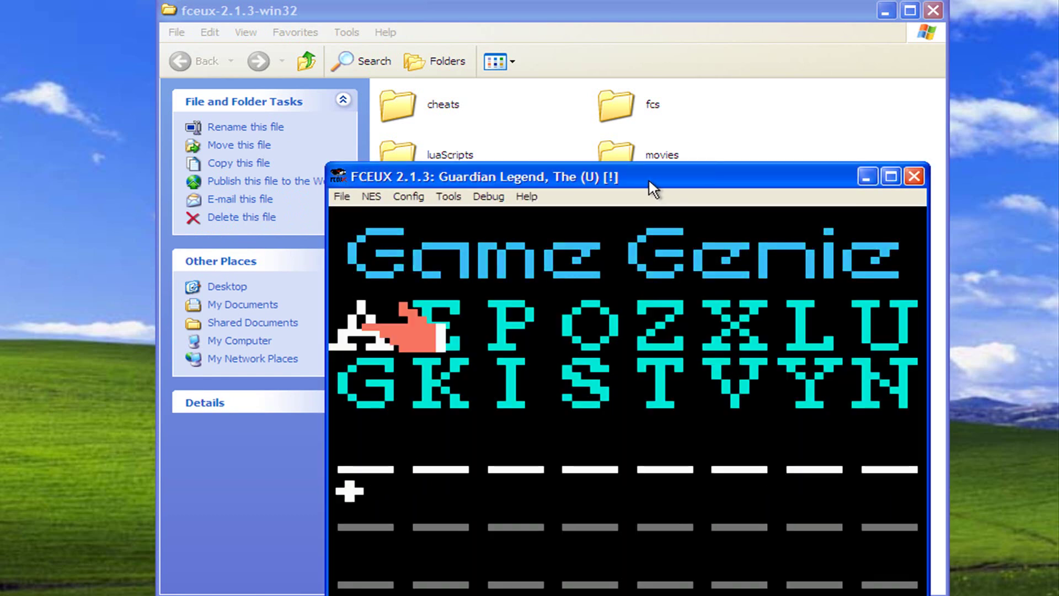
left_click_drag(649, 178, 364, 115)
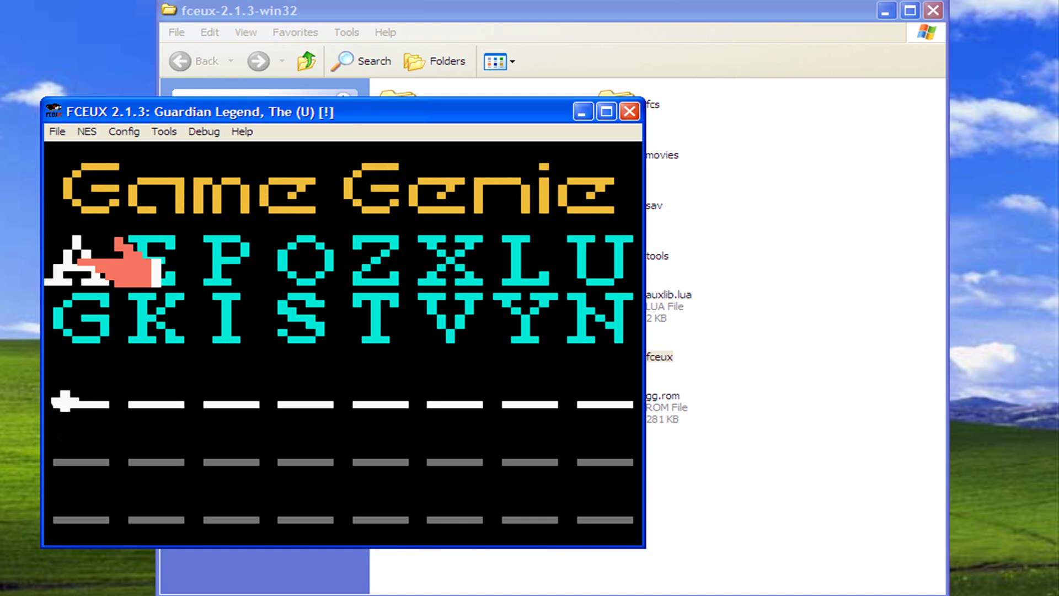
Enter a trial Game Genie code, POSSIPI, on the first code line.
key("Right")
key("Right")
key("f")
key("Right")
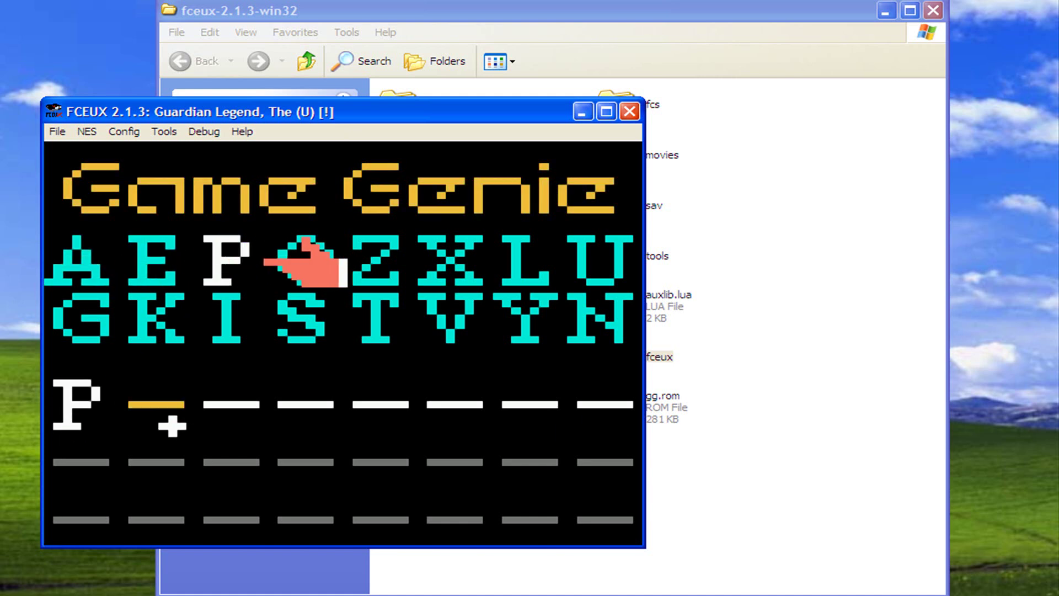
key("f")
key("Down")
key("f")
key("f")
key("f")
key("Up")
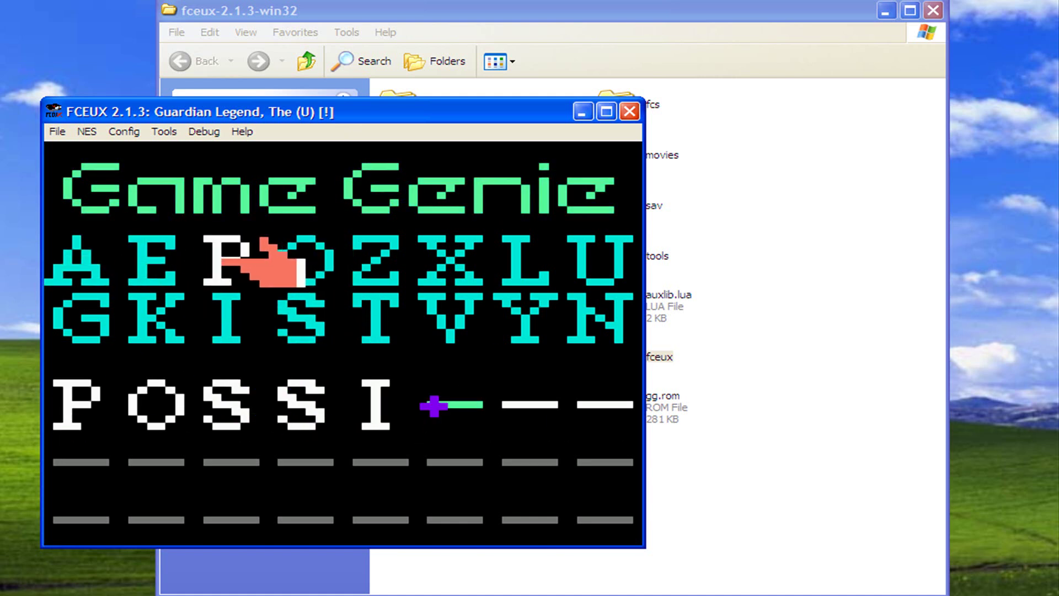
key("Left")
key("f")
key("Down")
key("f")
Erase all letters of the trial code from the first Game Genie code line.
key("Right")
key("d")
key("d")
key("d")
key("d")
key("d")
key("d")
key("d")
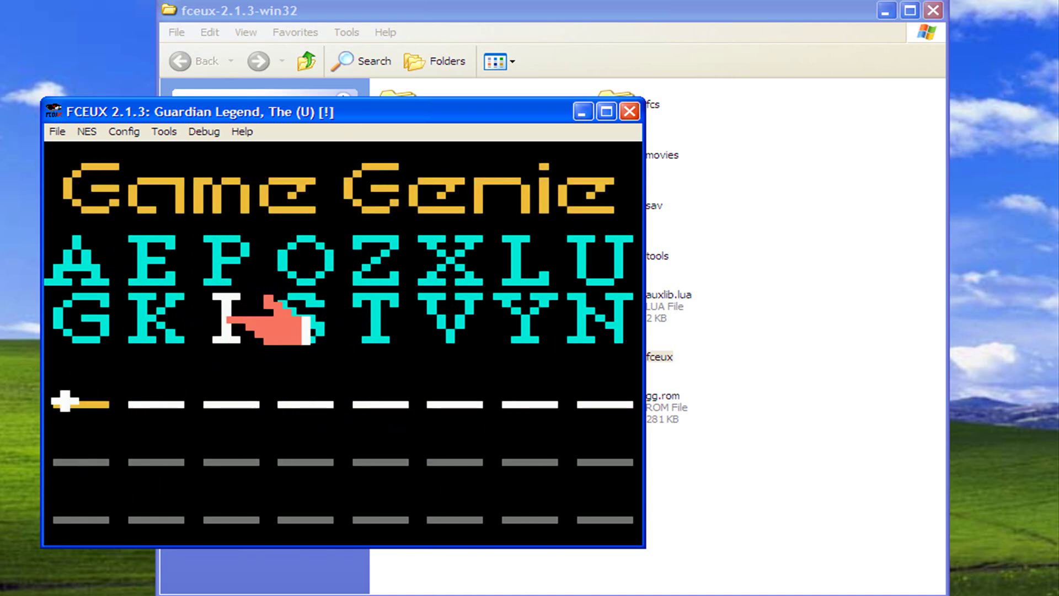
key("Down")
key("Right")
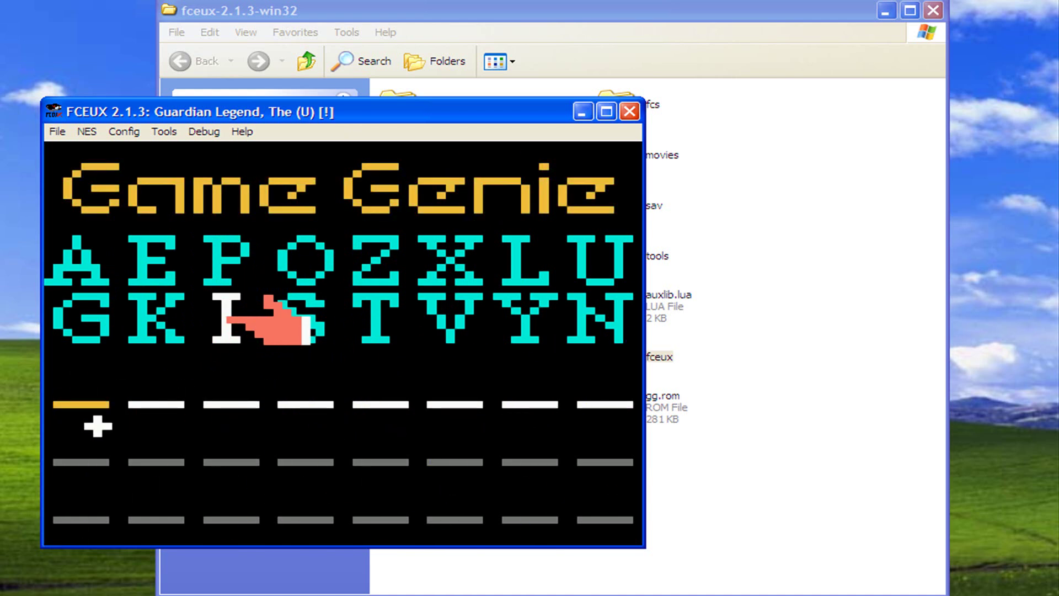
key("Up")
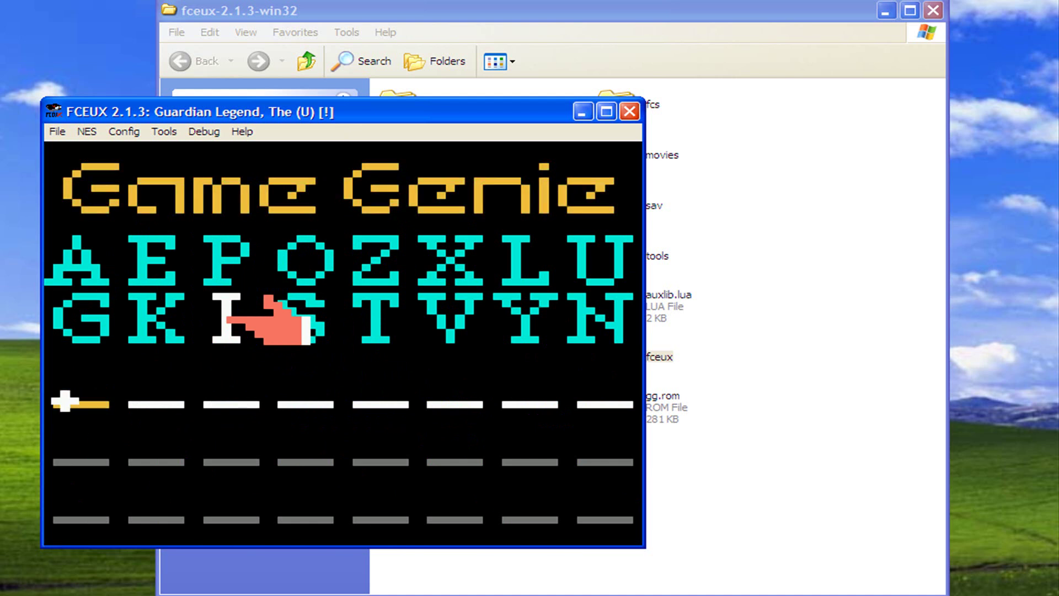
key("Down")
key("Right")
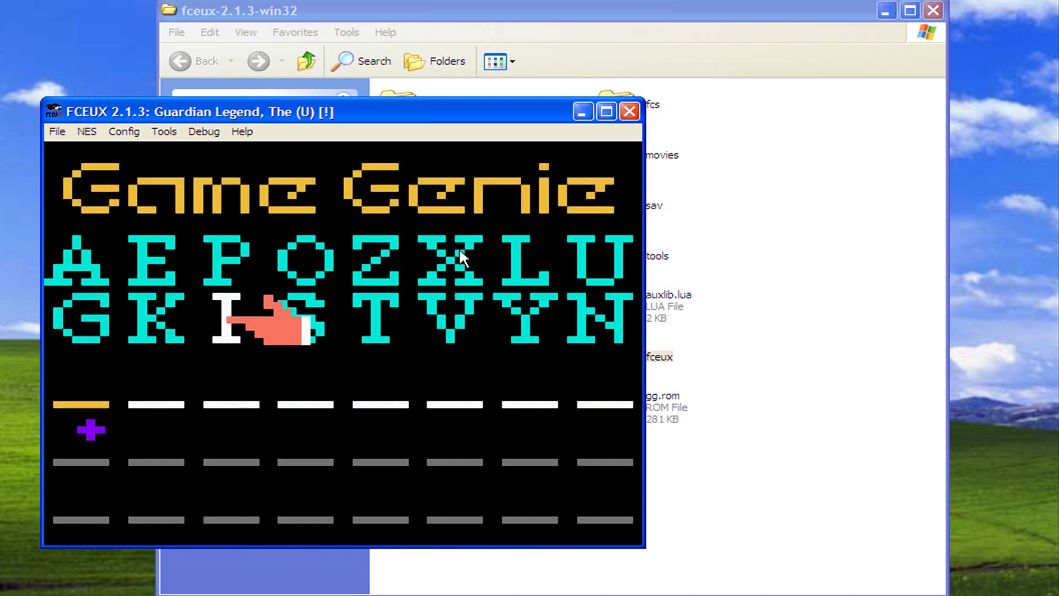
key("Up")
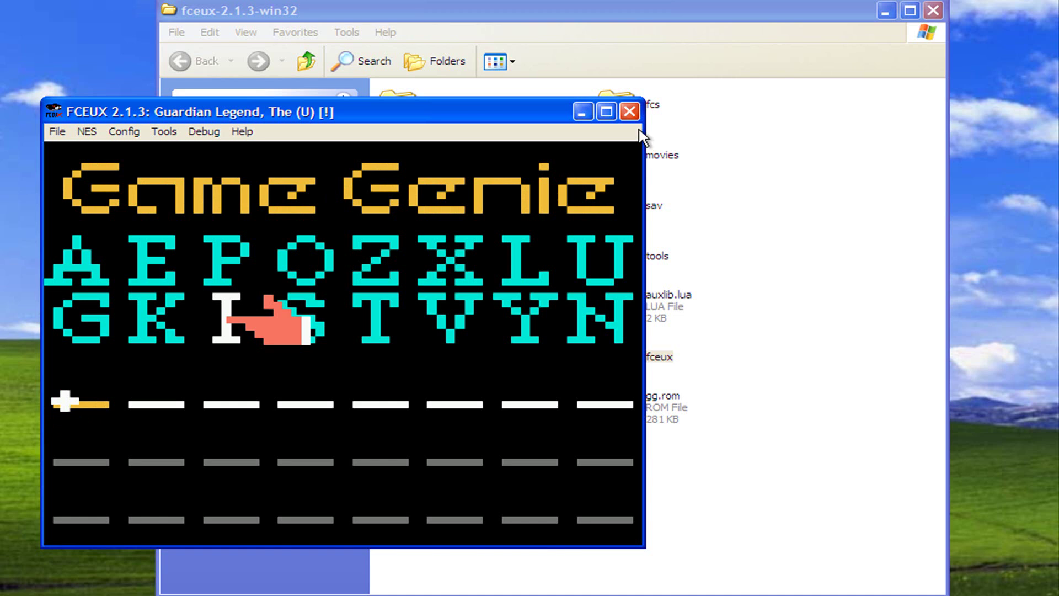
Close the FCEUX emulator window.
left_click(633, 112)
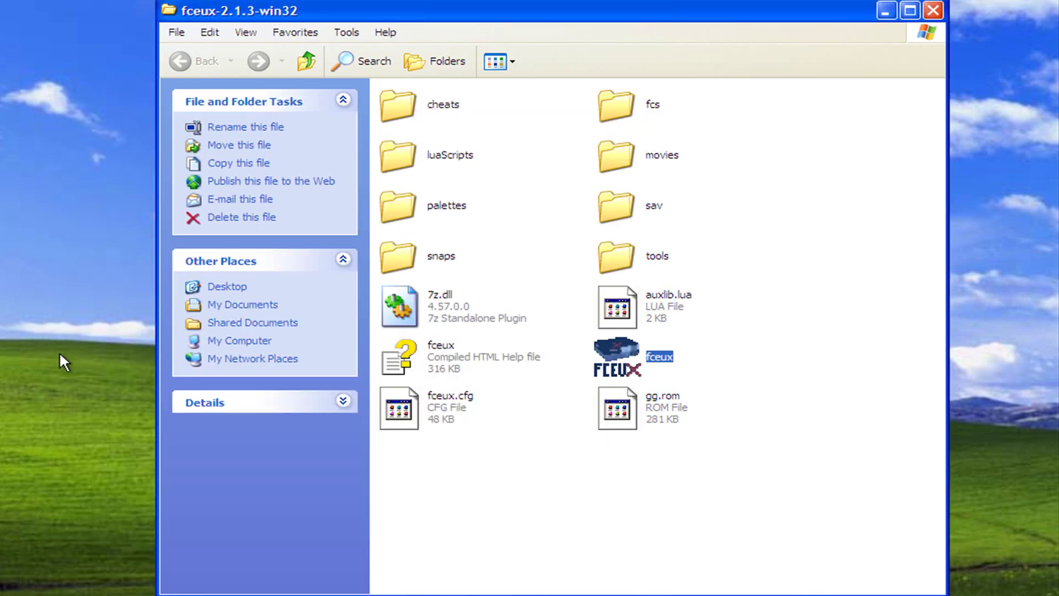